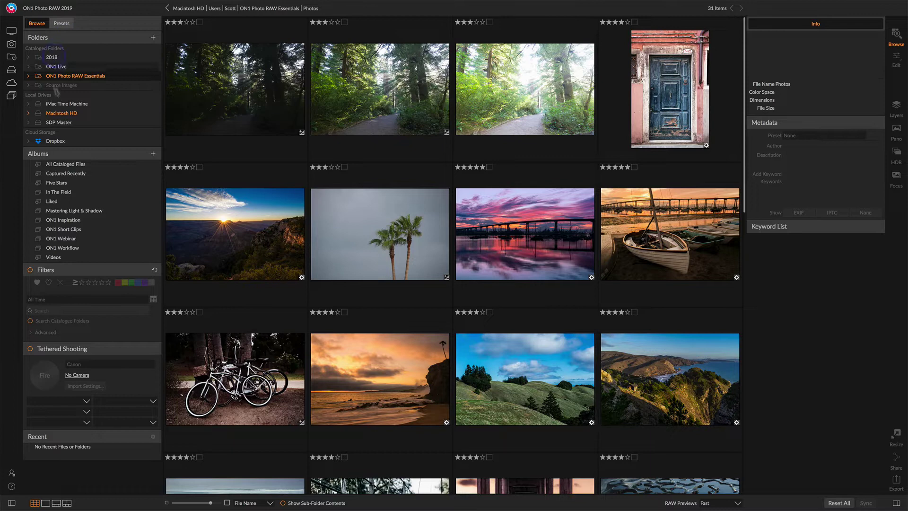
Select the Grand Canyon sunrise photo in the Photos folder to display its info and metadata.
click(85, 132)
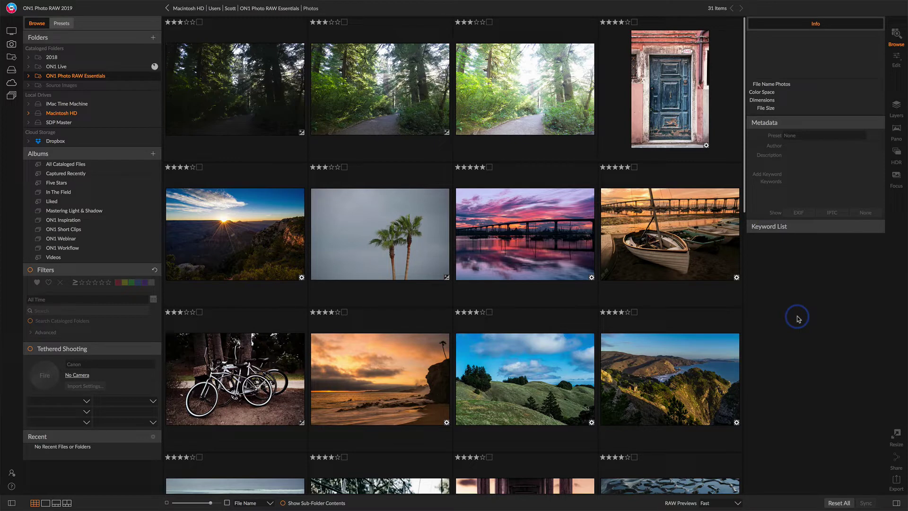
click(257, 261)
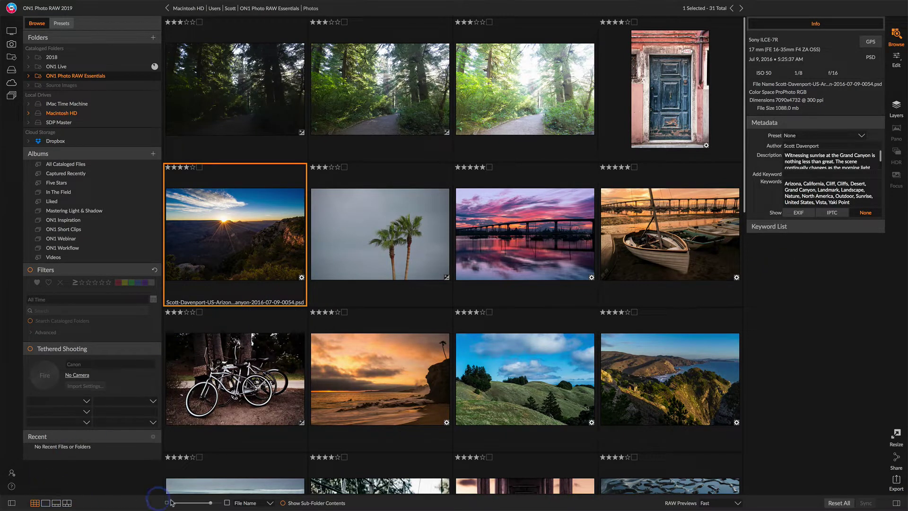
mouse_move(211, 505)
mouse_down()
mouse_move(199, 505)
mouse_move(211, 504)
mouse_up()
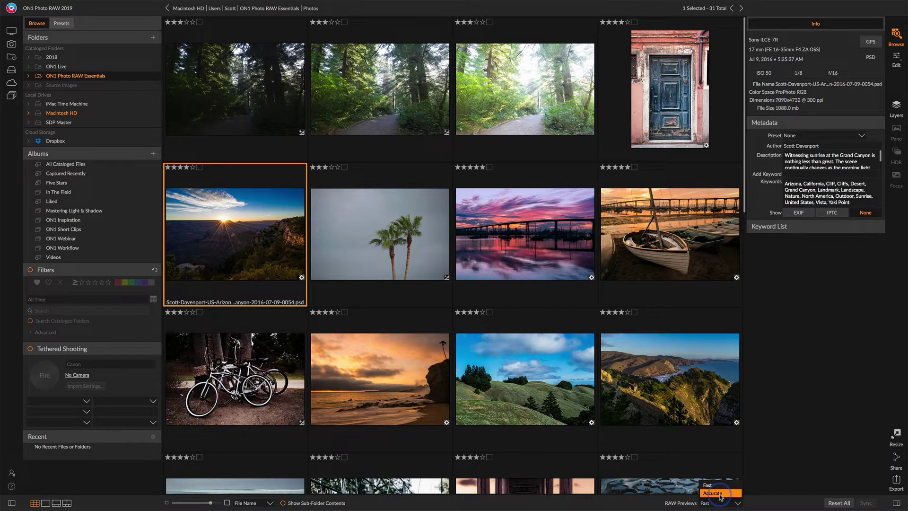
key(Escape)
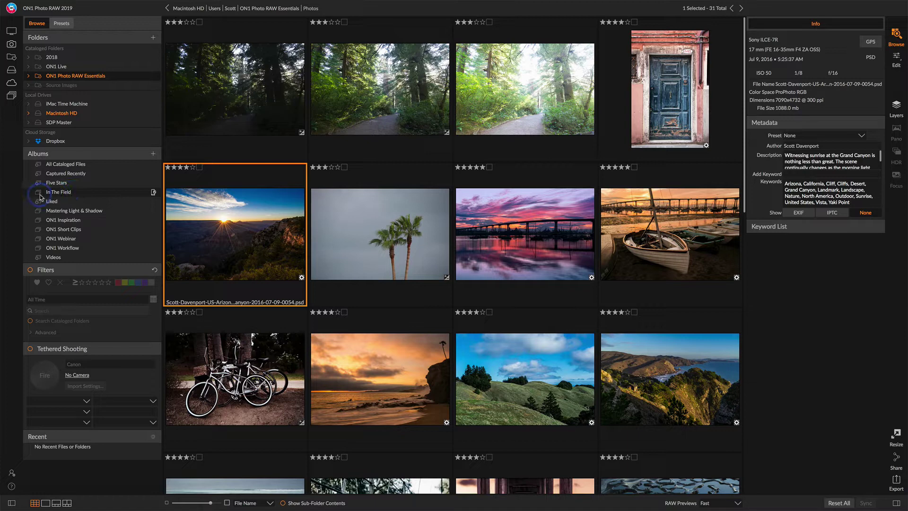
Open the Five Stars album from In The Field and review its smart-album criteria (Aperture) without changes.
click(58, 193)
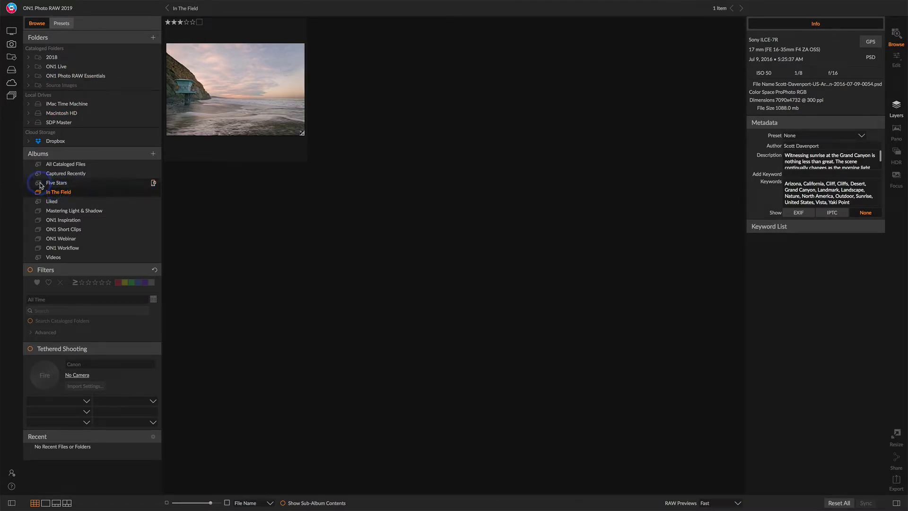
click(50, 184)
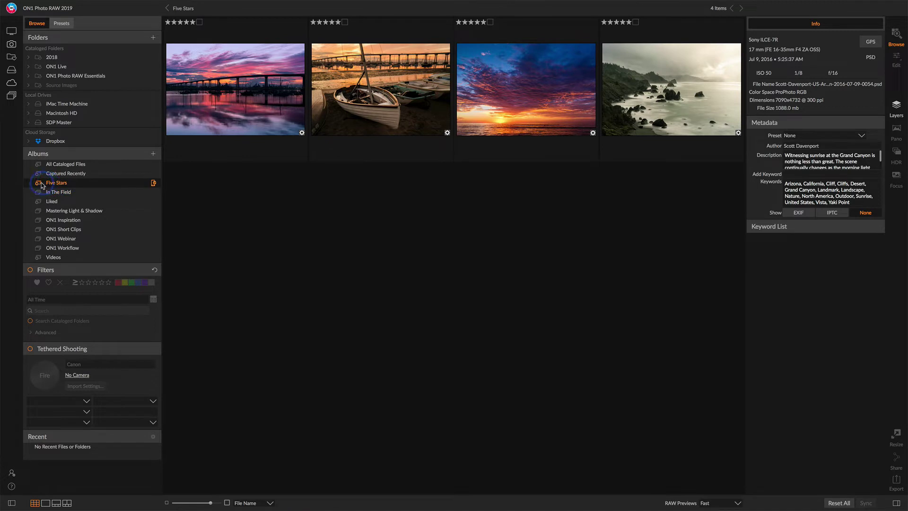
right_click(71, 185)
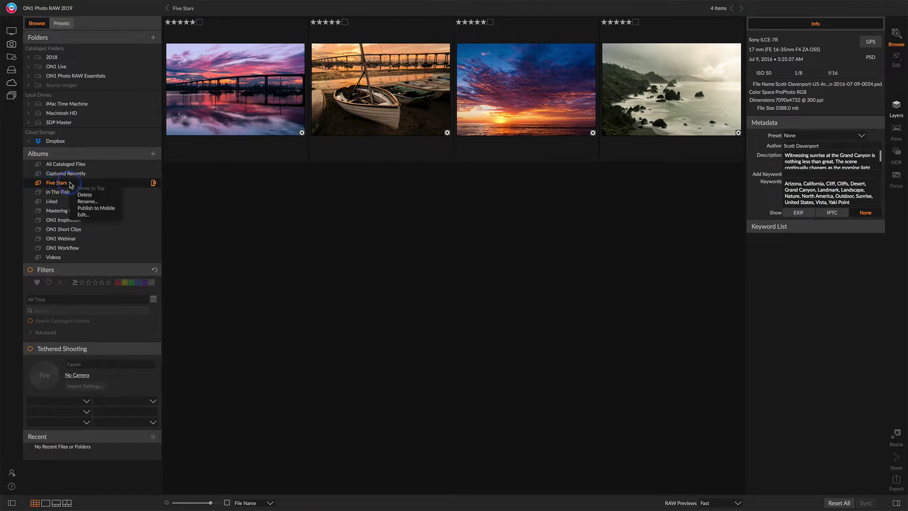
click(83, 213)
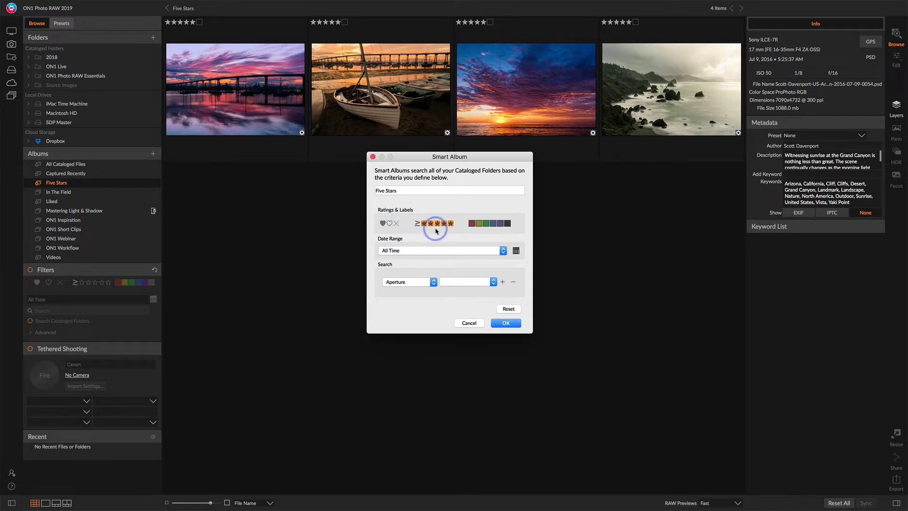
click(410, 281)
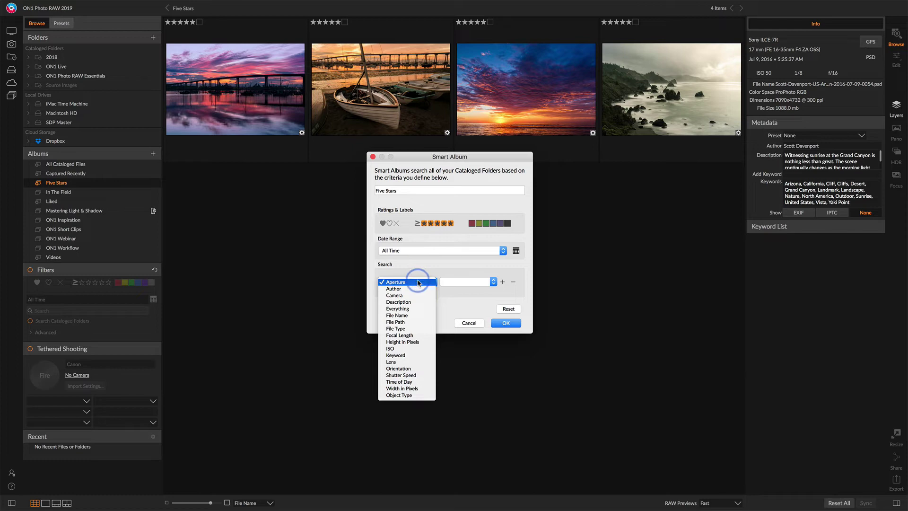
click(418, 283)
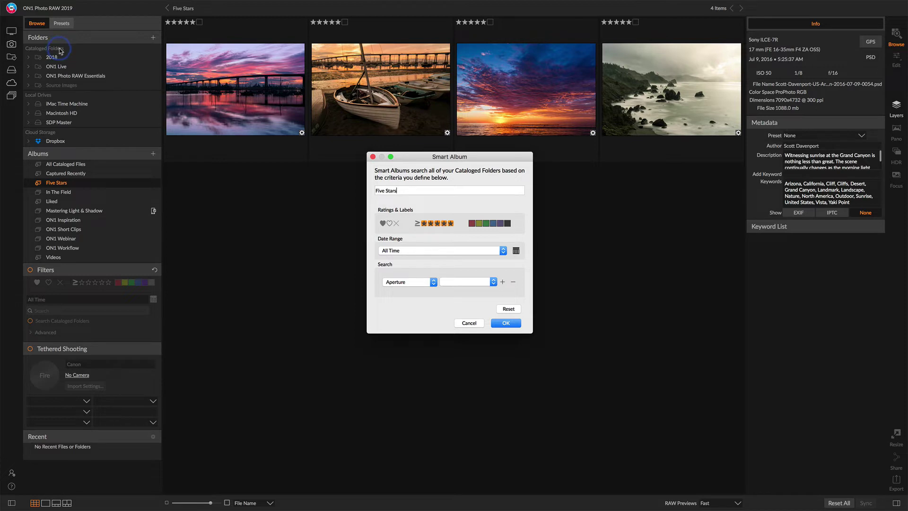
click(465, 323)
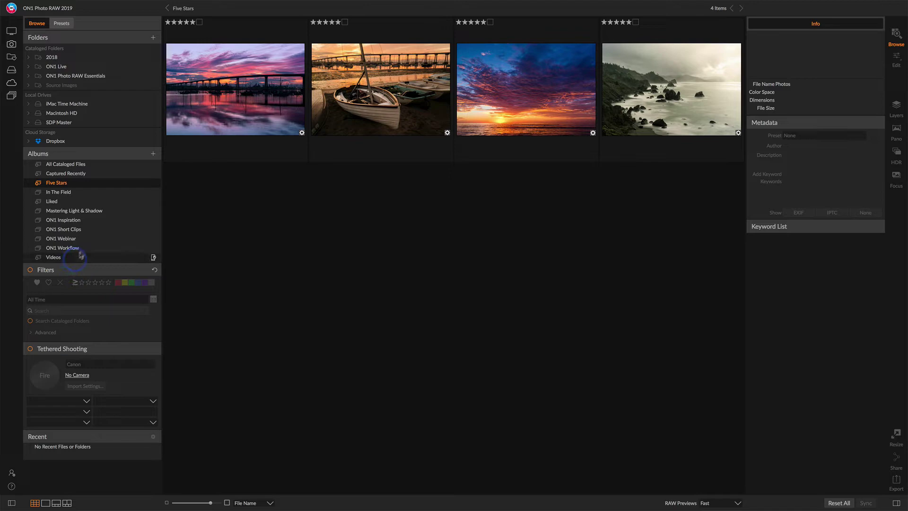
Open ON1 Photo RAW Essentials > Photos and filter the grid to four stars and up.
click(103, 77)
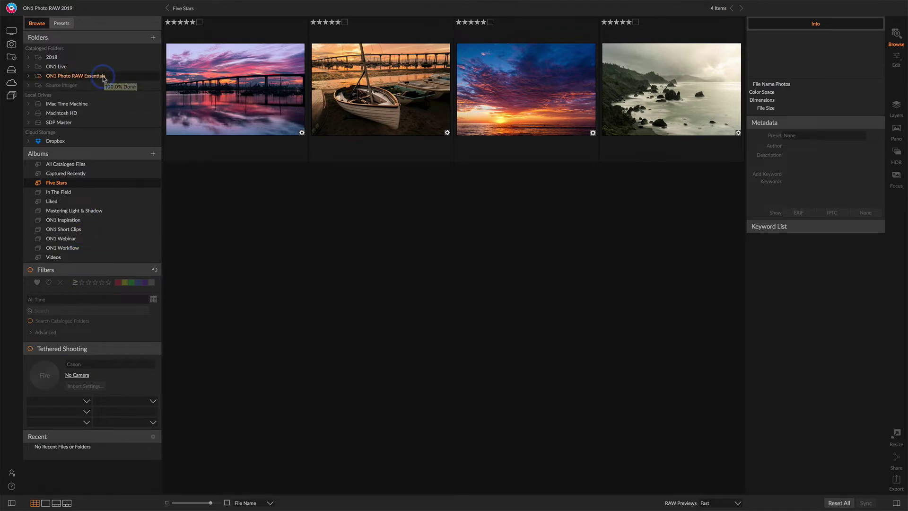
click(212, 98)
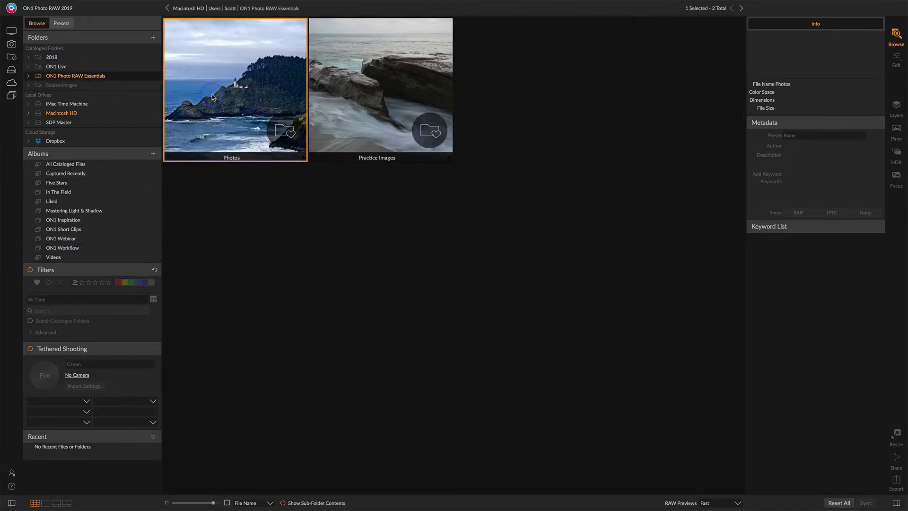
double_click(211, 97)
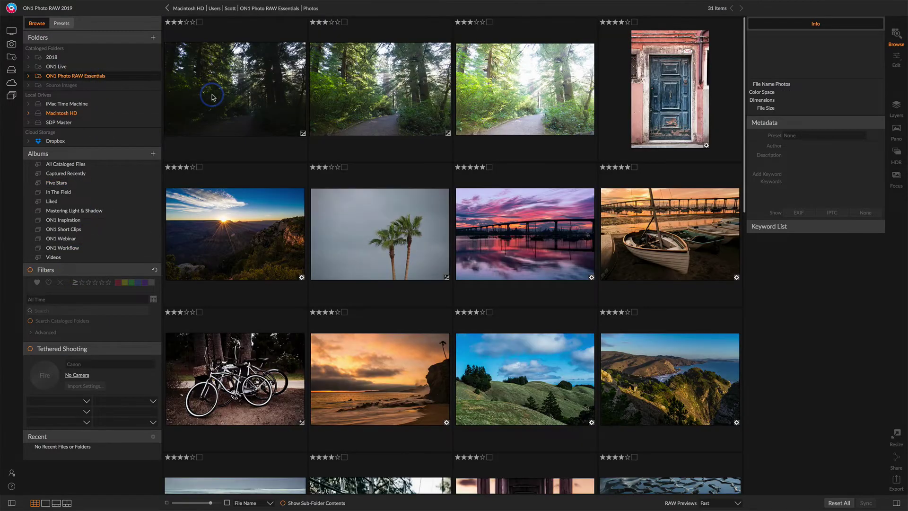
click(30, 270)
click(81, 282)
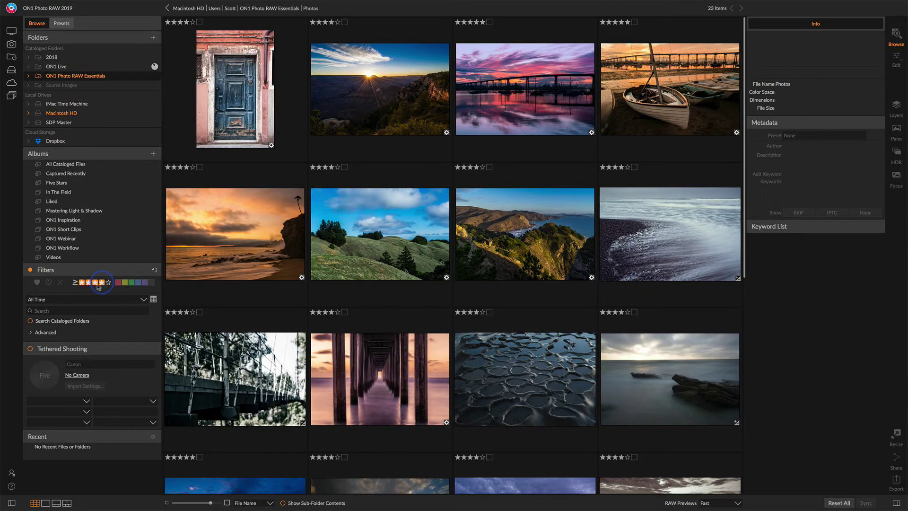
Keep the All Time date range and expand Advanced, leaving Everything and Match All Criteria.
click(57, 299)
click(55, 311)
click(36, 332)
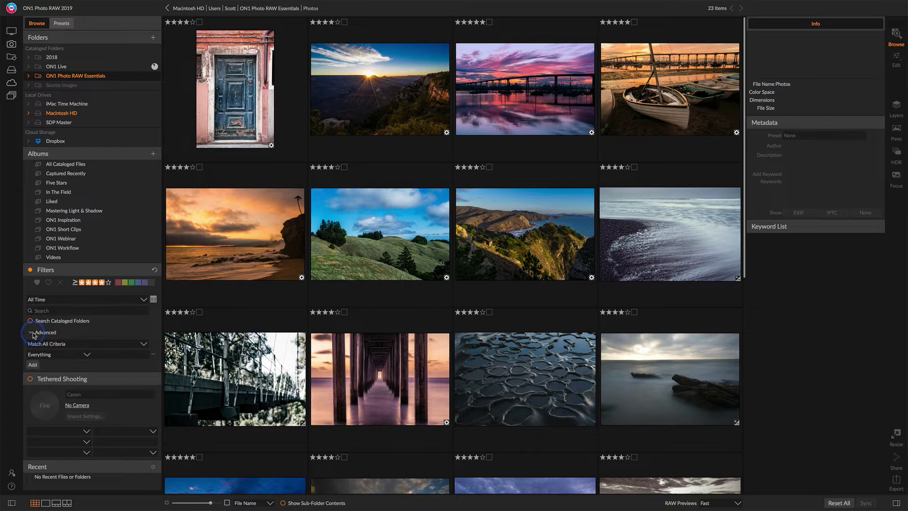
click(62, 344)
click(65, 344)
click(64, 354)
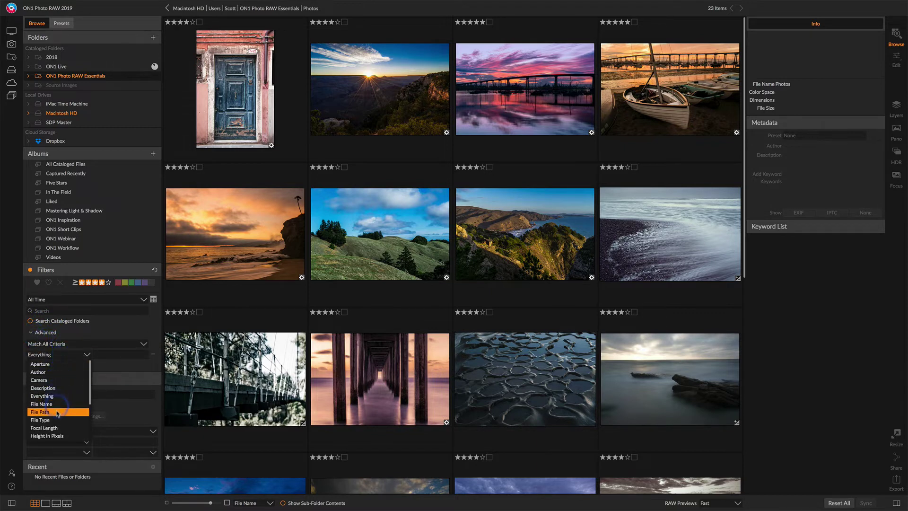
click(65, 344)
click(66, 345)
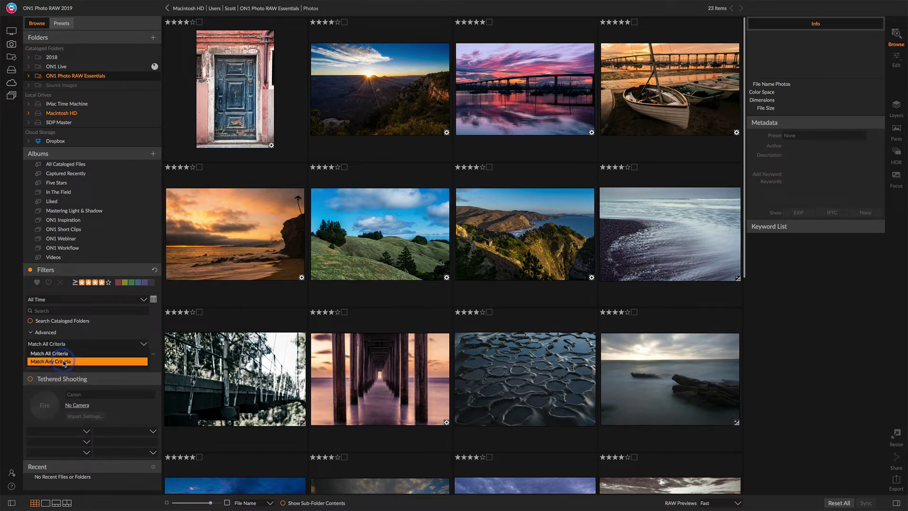
click(67, 346)
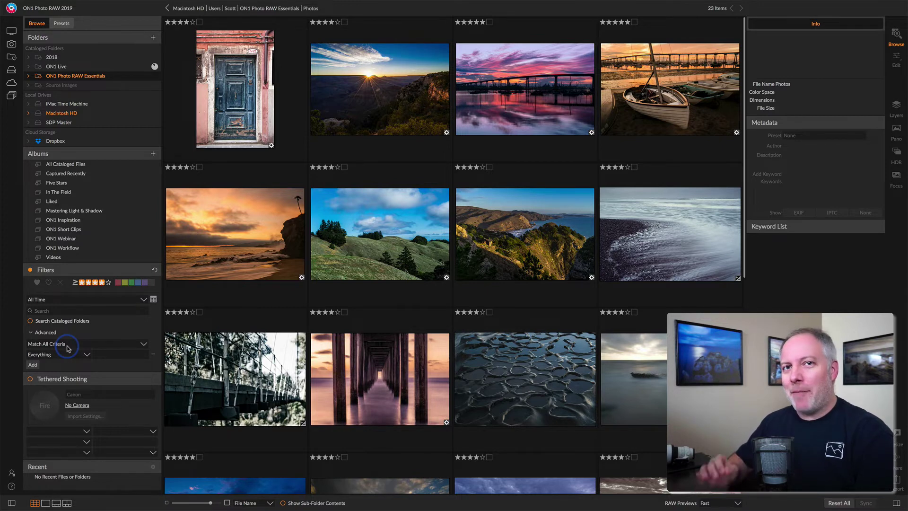
Turn off filtering and open the Practice Images folder from ON1 Photo RAW Essentials.
click(30, 270)
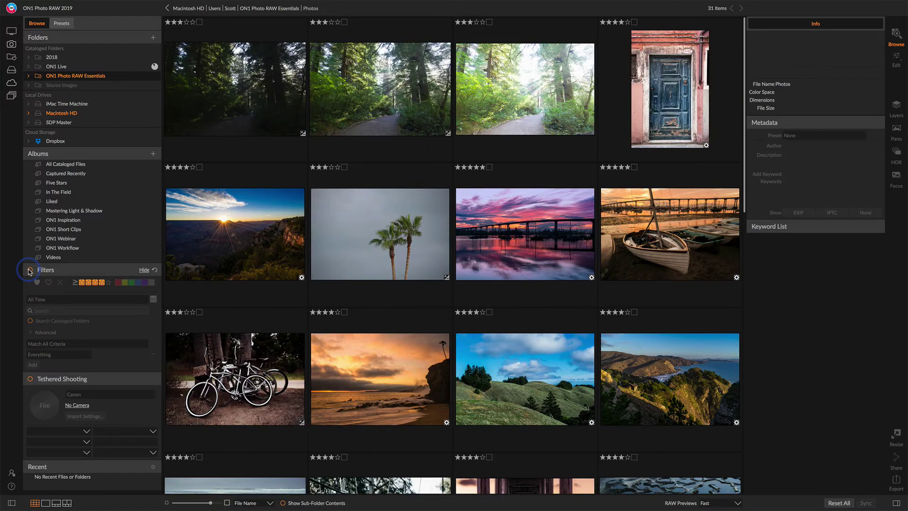
click(281, 9)
click(361, 84)
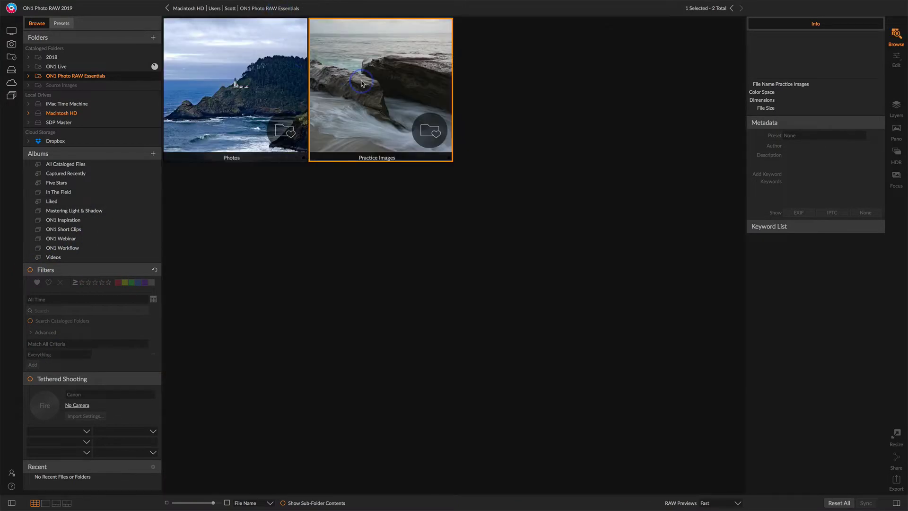
double_click(361, 84)
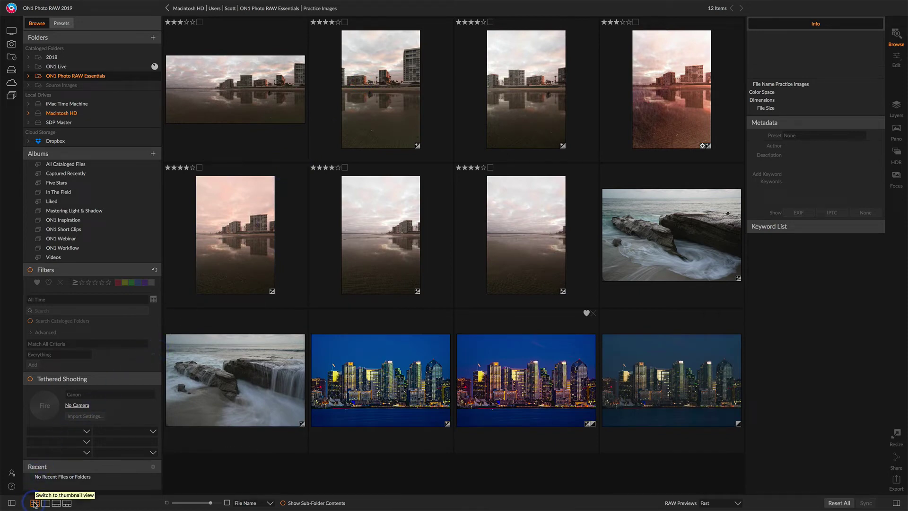
View photos large with a filmstrip, then select La-Jolla-01 and add La-Jolla-02 to the selection.
click(406, 316)
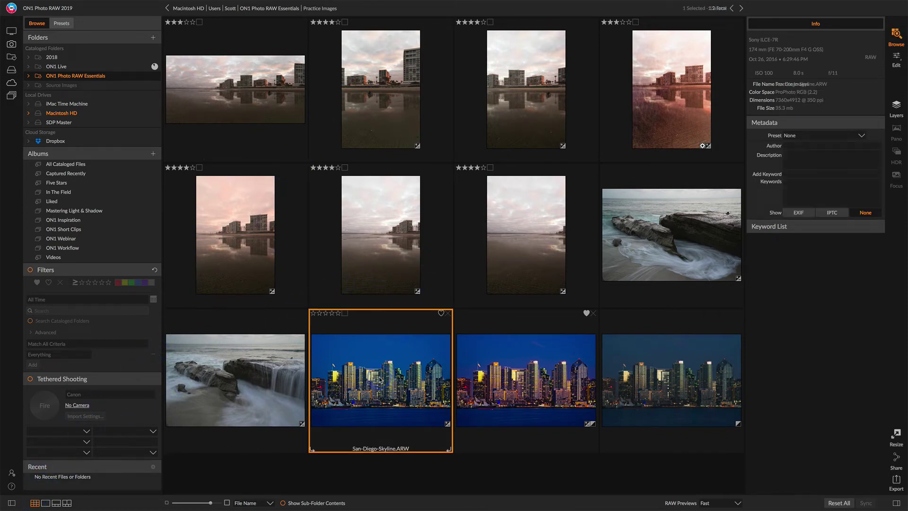
click(46, 503)
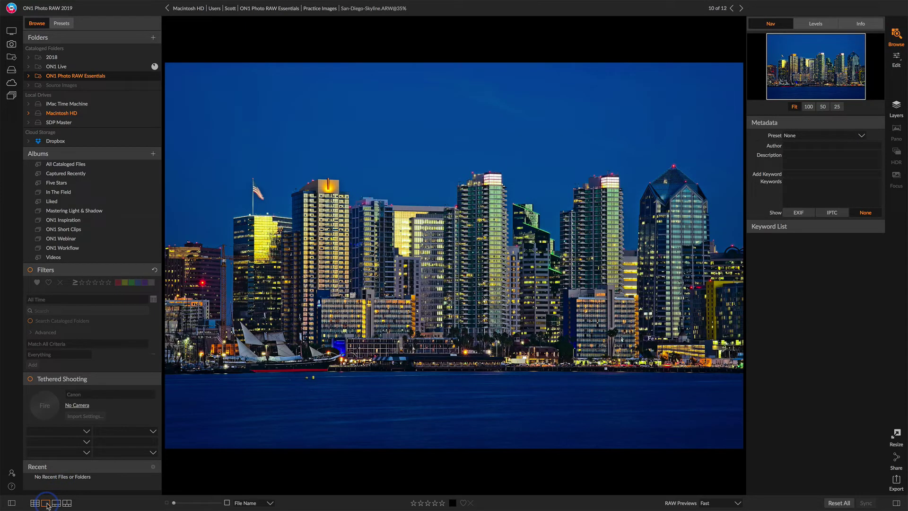
click(56, 503)
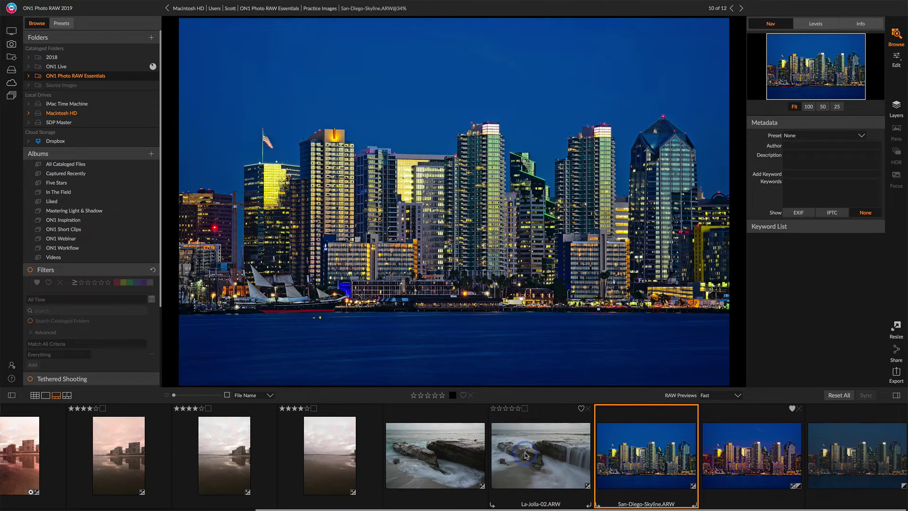
click(457, 453)
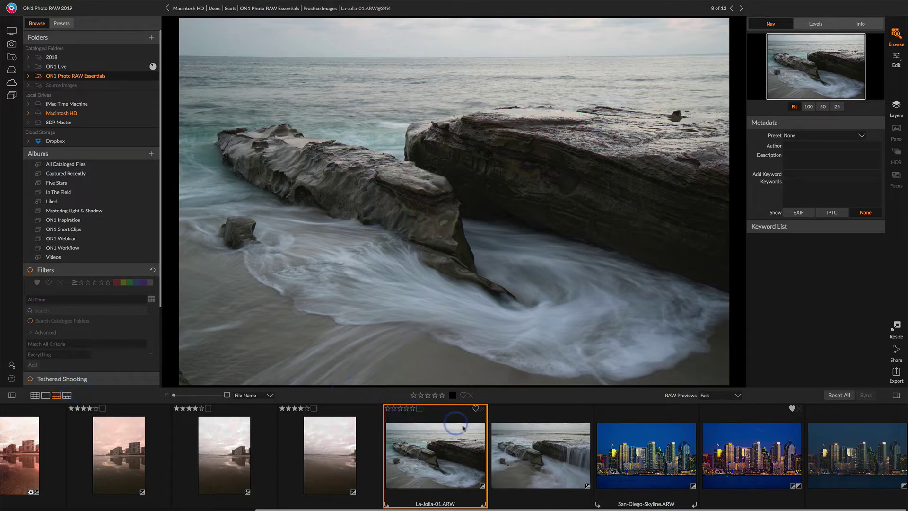
click(523, 448)
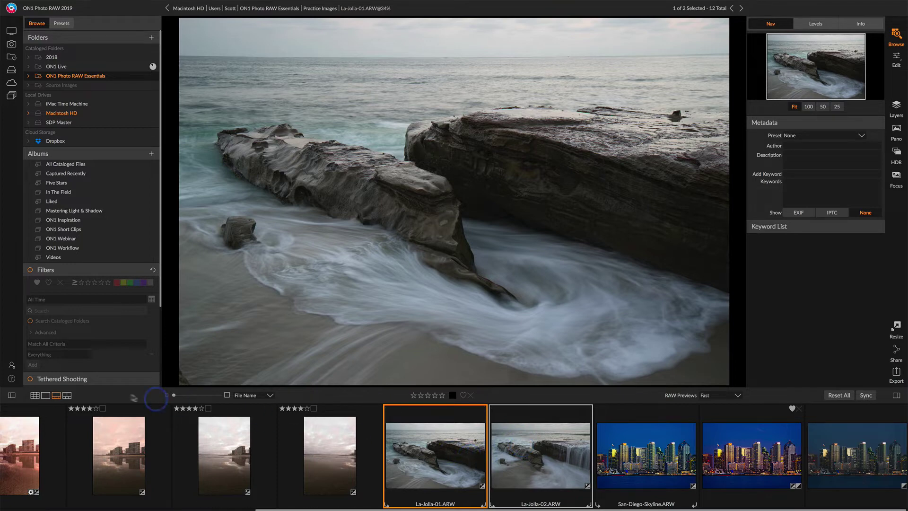
Compare the two La Jolla shots side by side and zoom both to 50%.
click(67, 395)
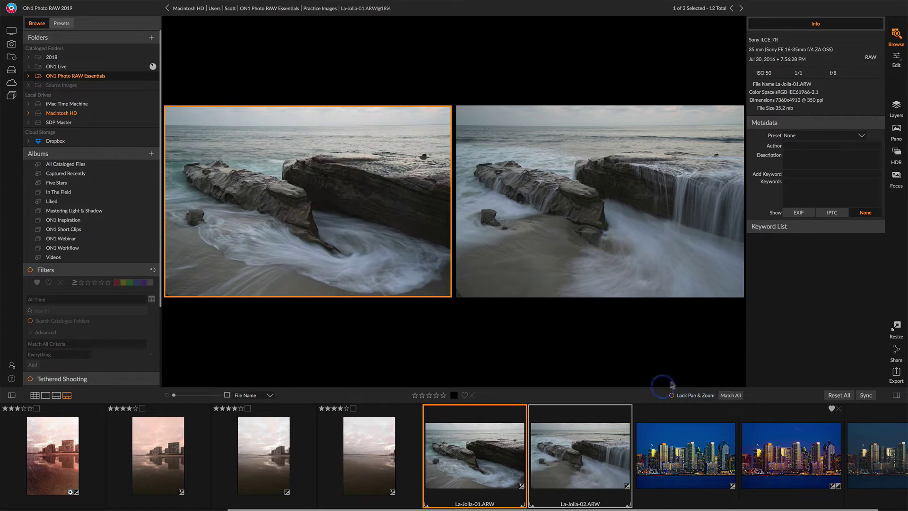
click(597, 186)
click(604, 194)
click(602, 197)
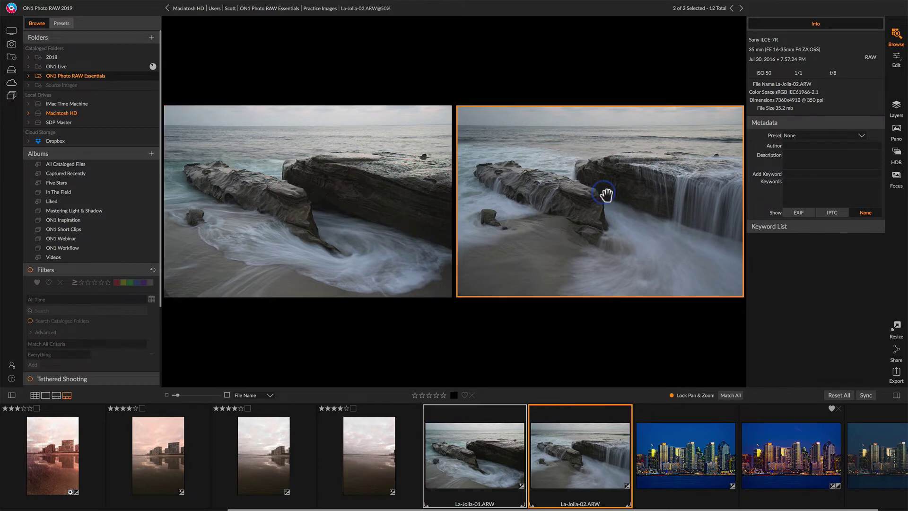
Pan both zoomed images together toward the left rock detail.
drag(595, 207, 645, 206)
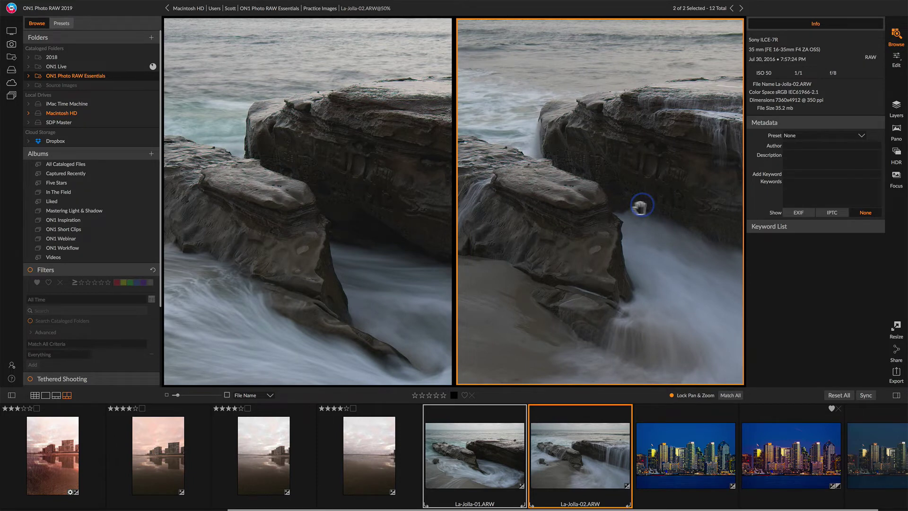
drag(525, 183, 598, 193)
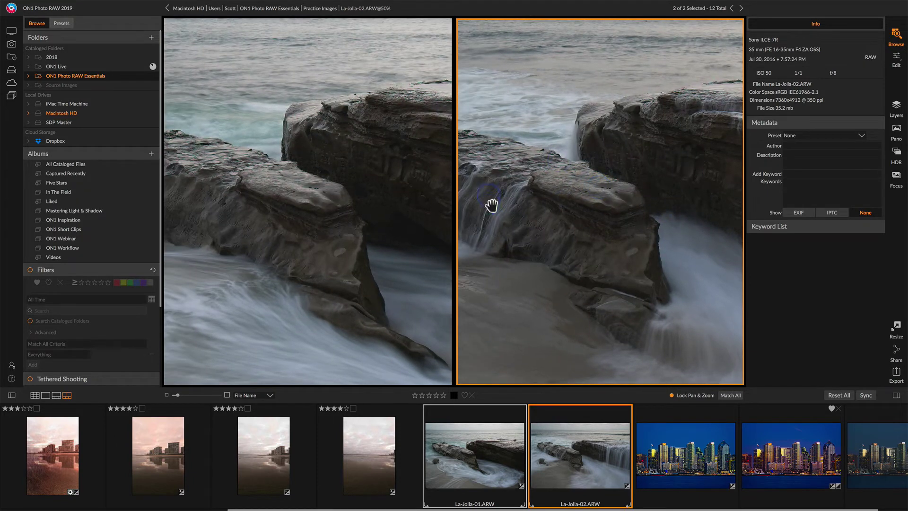
drag(492, 203, 577, 209)
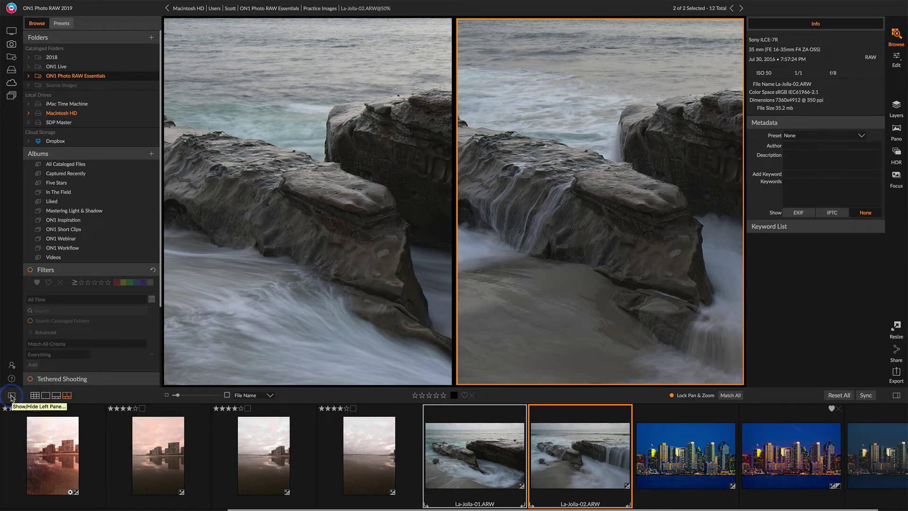
click(11, 396)
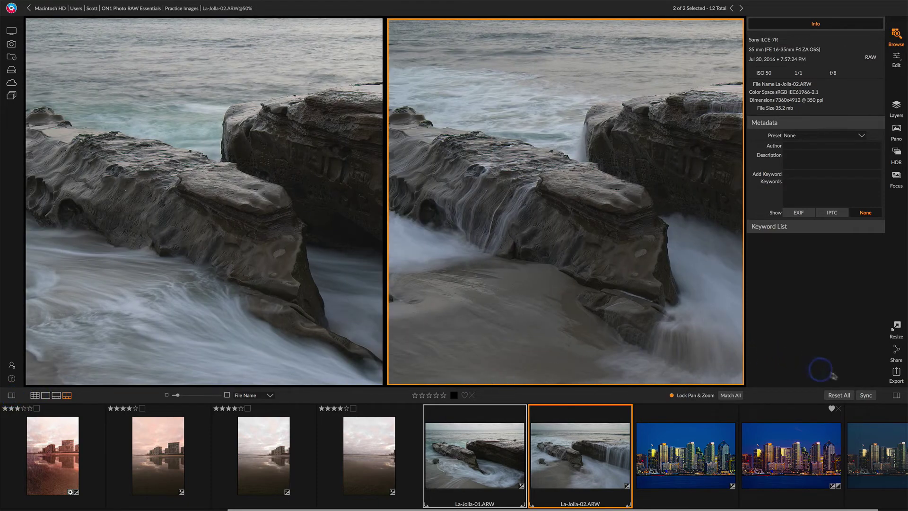
click(896, 396)
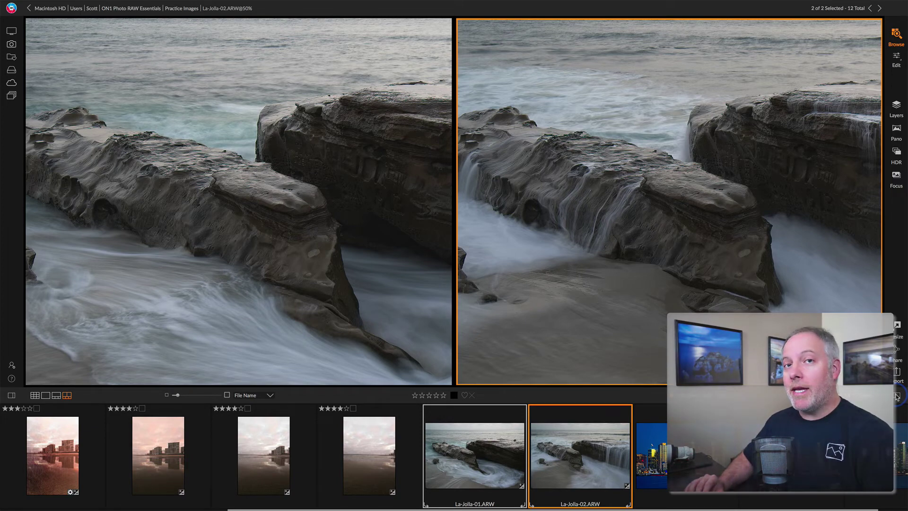
click(896, 395)
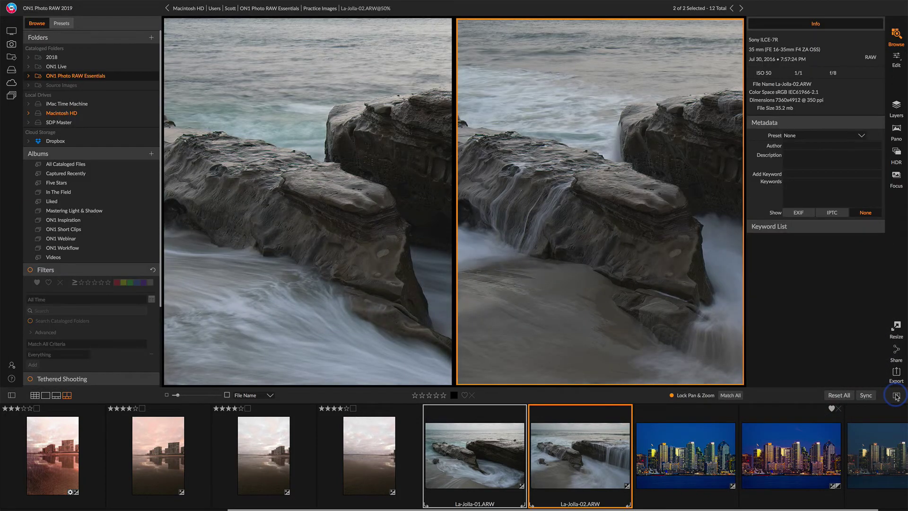
click(896, 396)
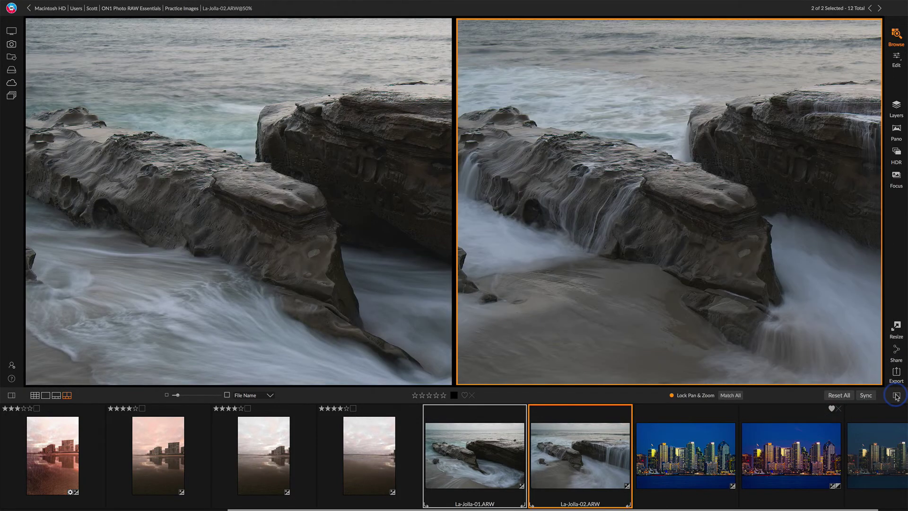
click(896, 396)
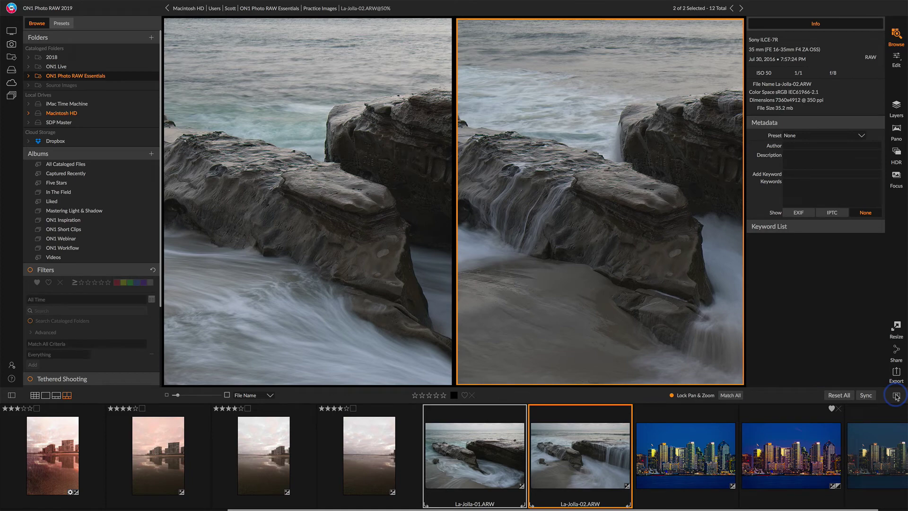
Return to Grid view, open the Photos folder and open the palm tree photo large.
click(35, 395)
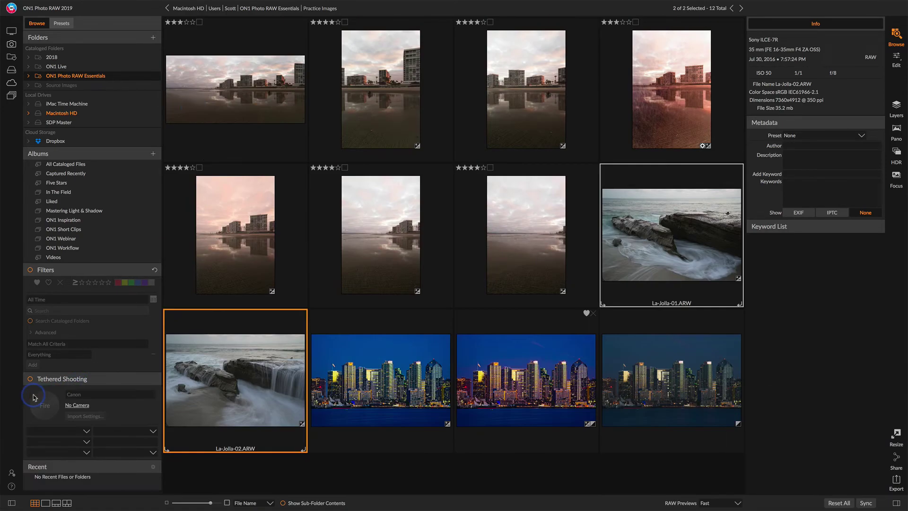
click(291, 9)
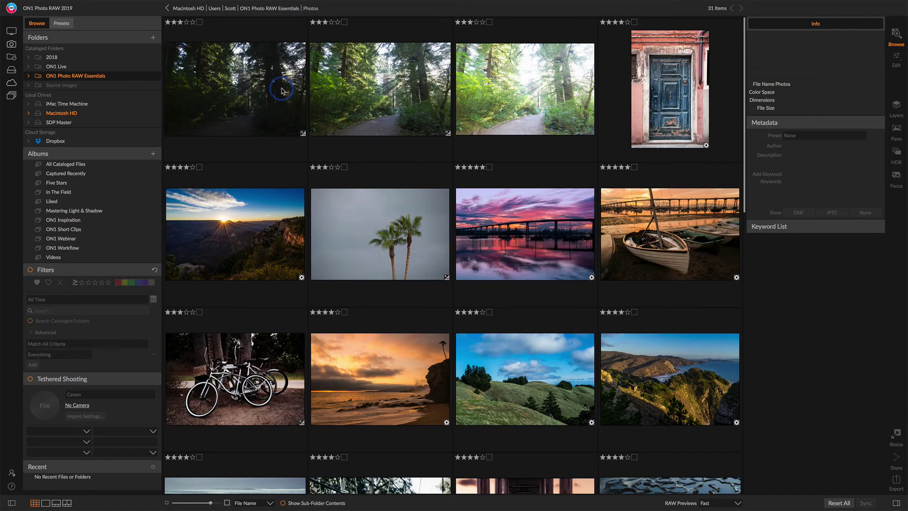
click(348, 227)
double_click(348, 227)
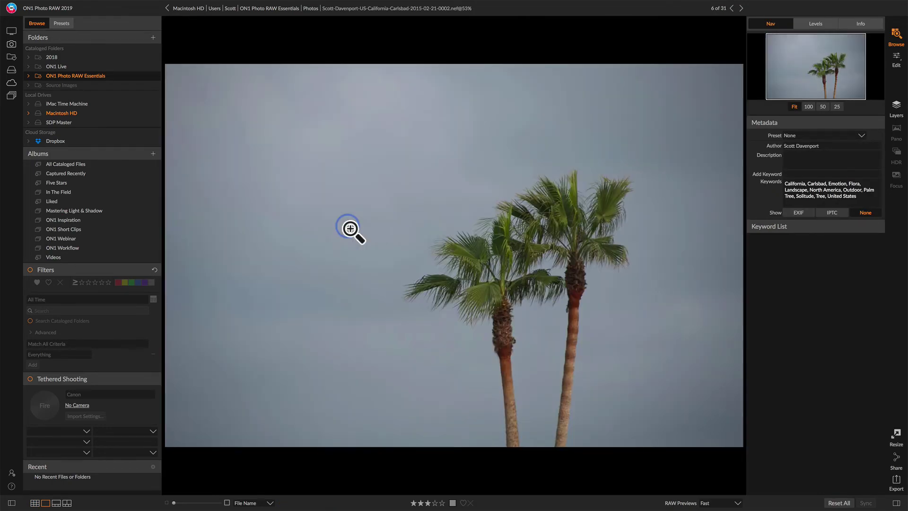
Browse the preset categories and open the Black & White preset thumbnails.
click(62, 26)
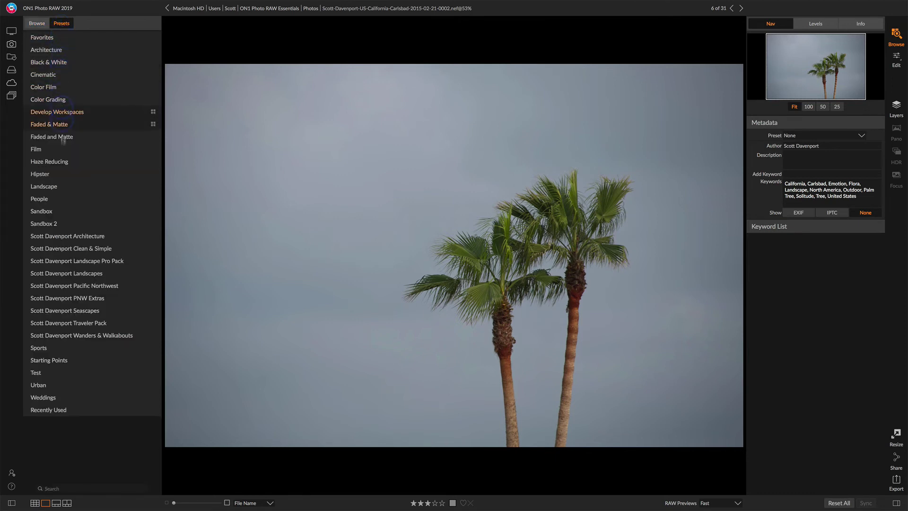
click(61, 159)
click(65, 164)
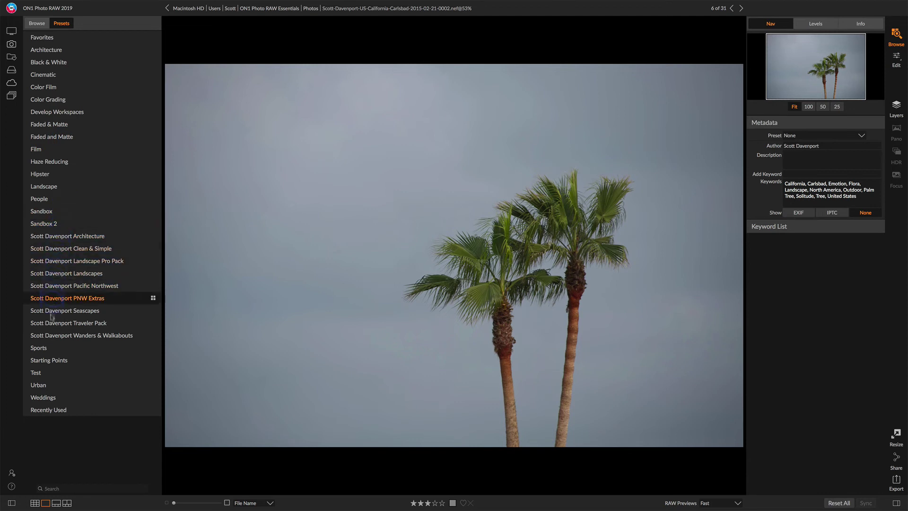
click(66, 221)
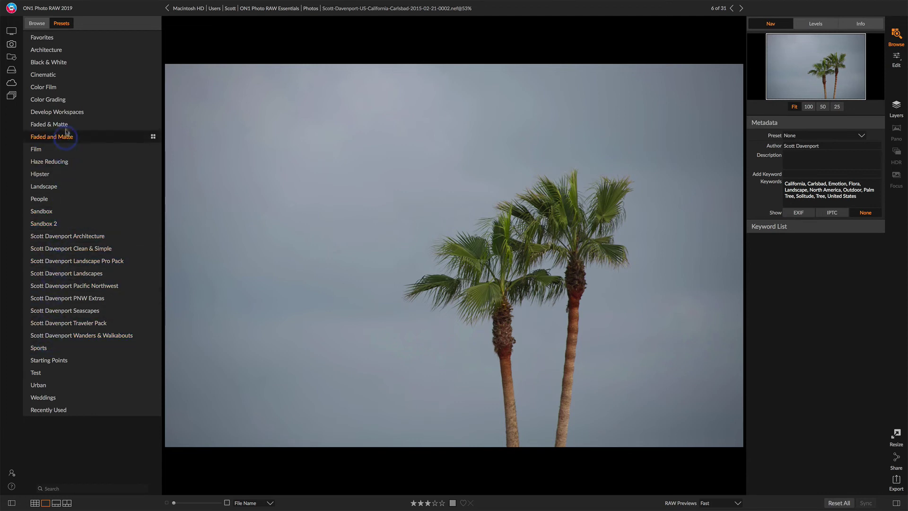
click(63, 65)
click(63, 64)
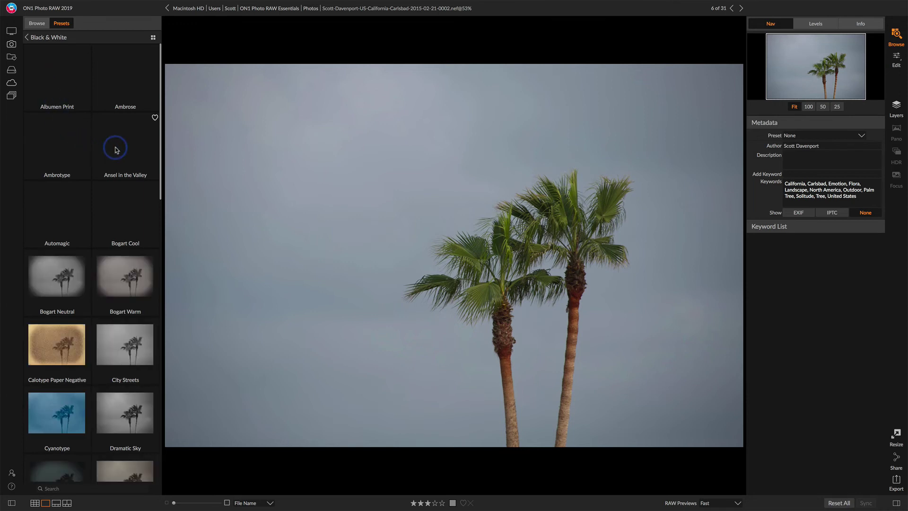
Apply the Ansel in the Valley preset to the palm photo and go back to Grid view with G.
click(115, 149)
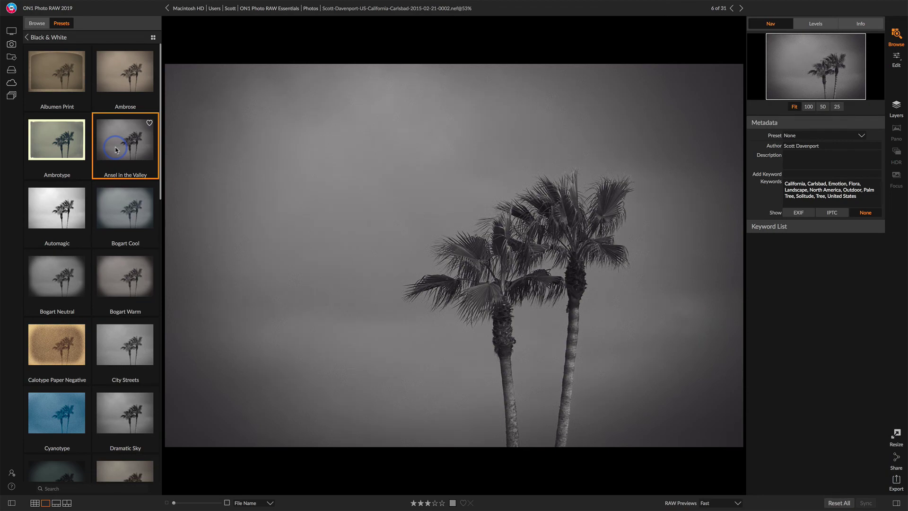
key(g)
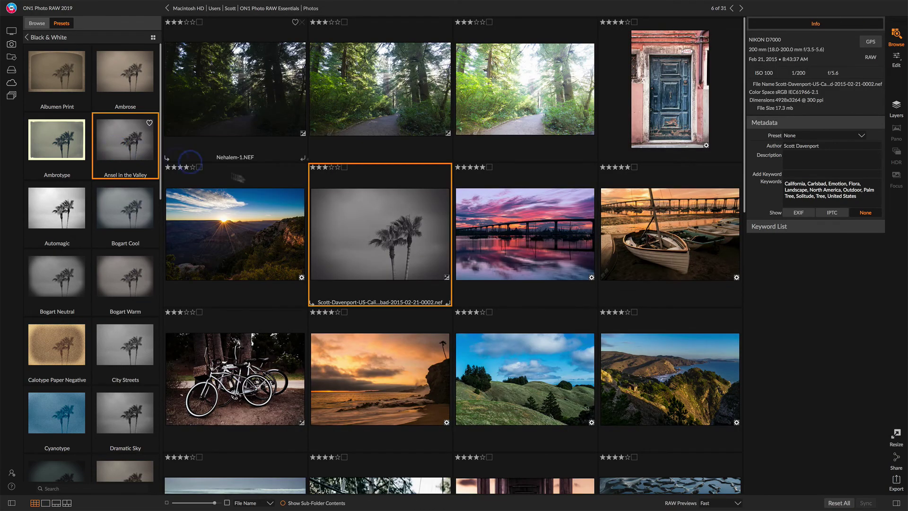
Create a v1 version of the palm photo and apply Calotype Paper Negative to it.
right_click(335, 234)
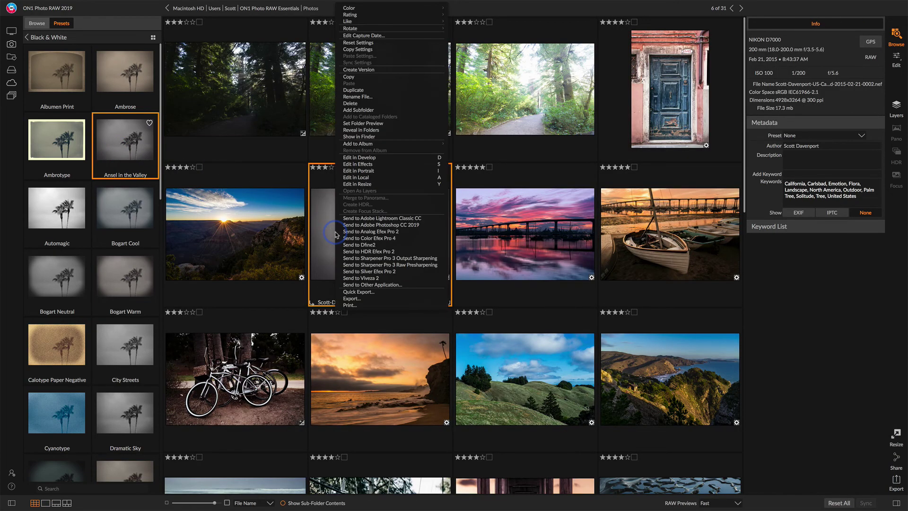
click(386, 70)
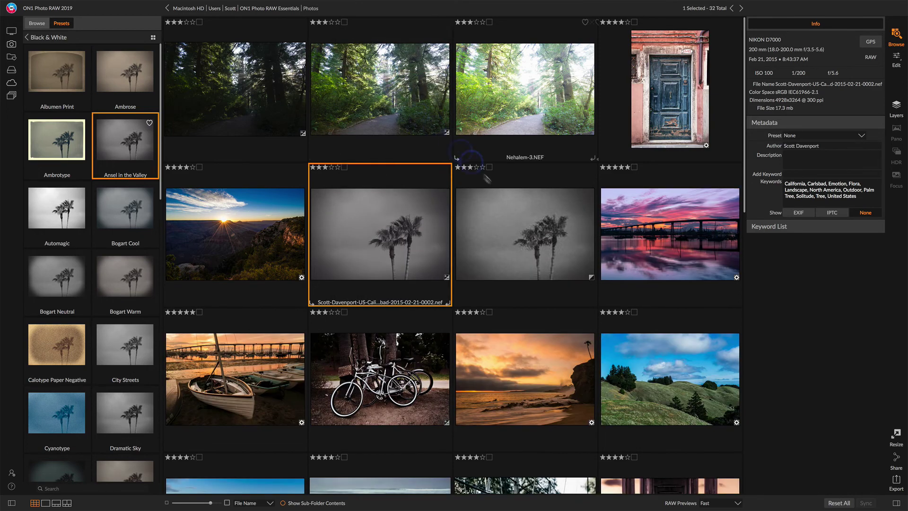
click(515, 226)
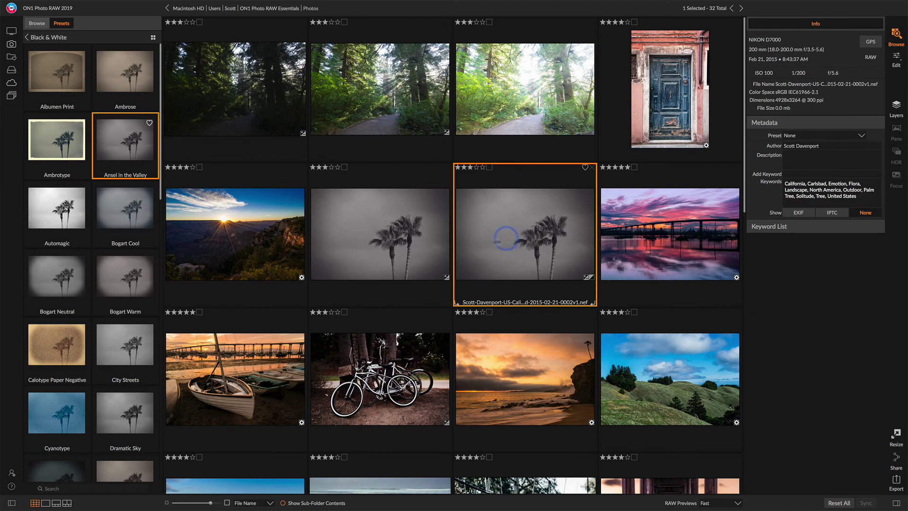
click(70, 343)
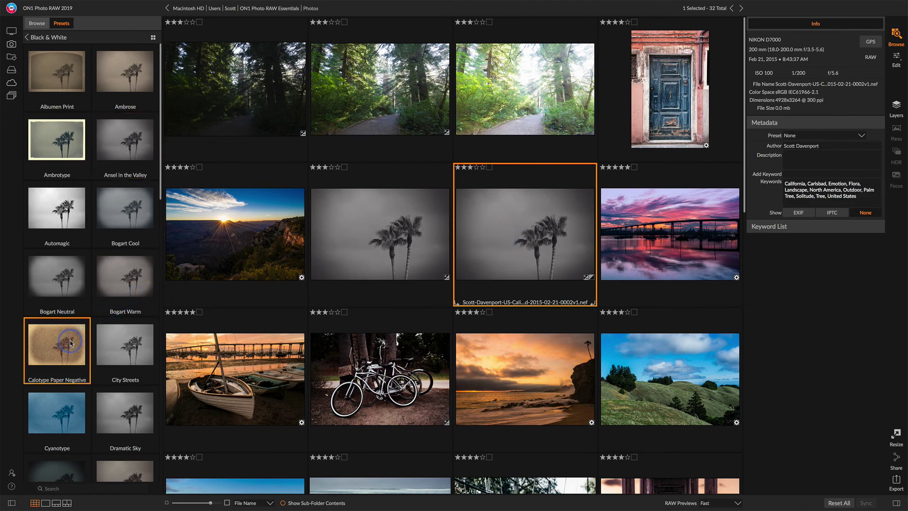